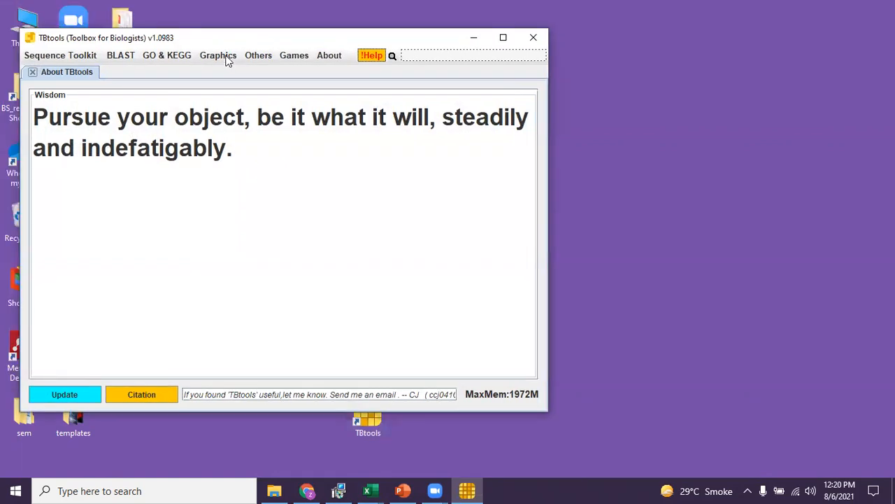
Open the HeatMap tool from the heatmap illustrator and maximize the program window.
left_click(222, 56)
mouse_move(245, 87)
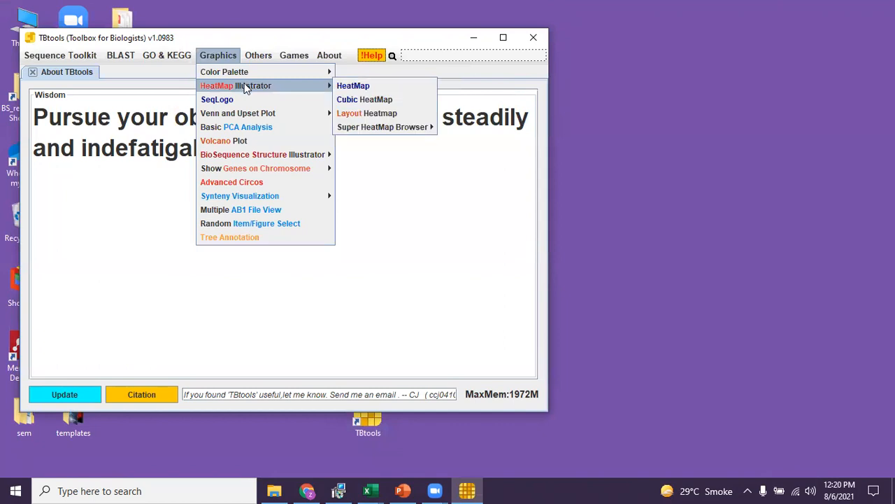
left_click(354, 86)
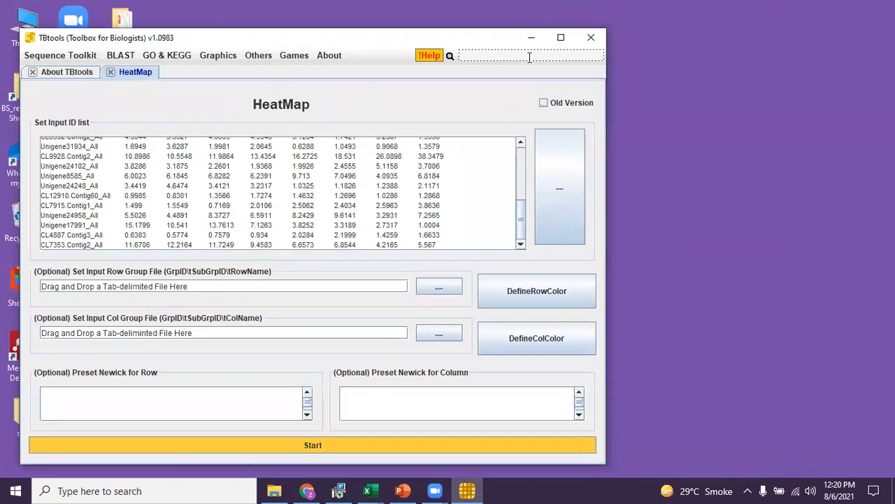
left_click(562, 39)
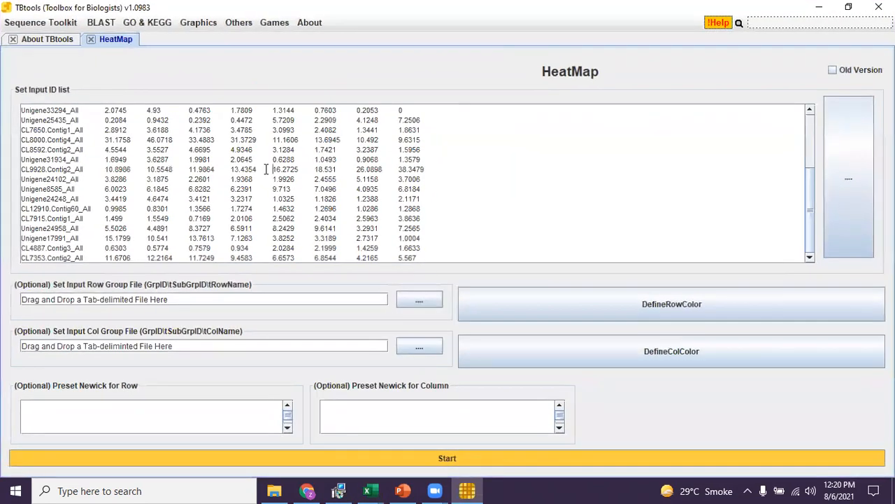
Replace the sample input with pasted Leaf, Root and Stem expression data for StPIN1–StPIN12 and start the heatmap.
key("ctrl+a")
key("BackSpace")
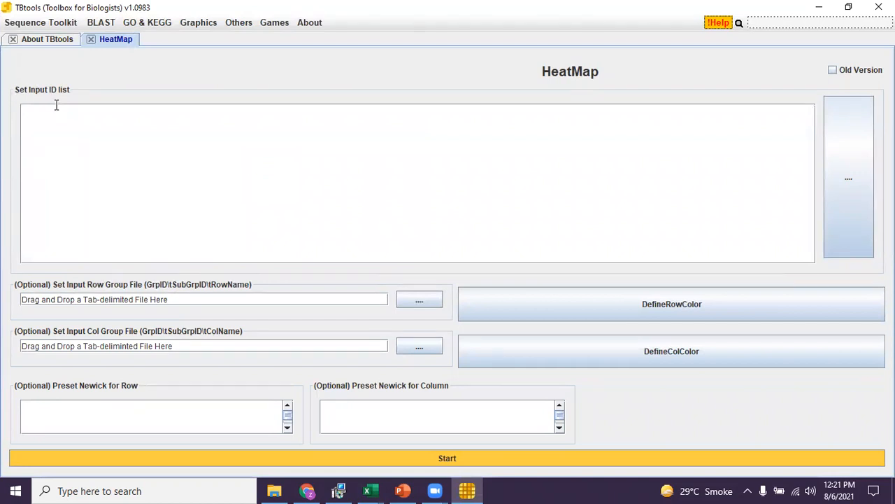
type("Leaf\tRoot\tStem StPIN1\t0\t0\t0 StPIN2\t2.64\t8.31\t15.93 StPIN3\t3.27\t0.95\t9.97 StPIN4\t3.12\t19.35\t3.54 StPIN5\t1.7\t8.66\t1.93 StPIN6\t0\t15.17\t10.19 StPIN7\t0\t0\t0 StPIN8\t5.01\t27.21\t5.2 StPIN9\t0\t0\t0 StPIN10\t2.65\t2.11\t1.8 StPIN11\t50.92\t11.82\t46.02 StPIN12\t0\t3.29\t1.66")
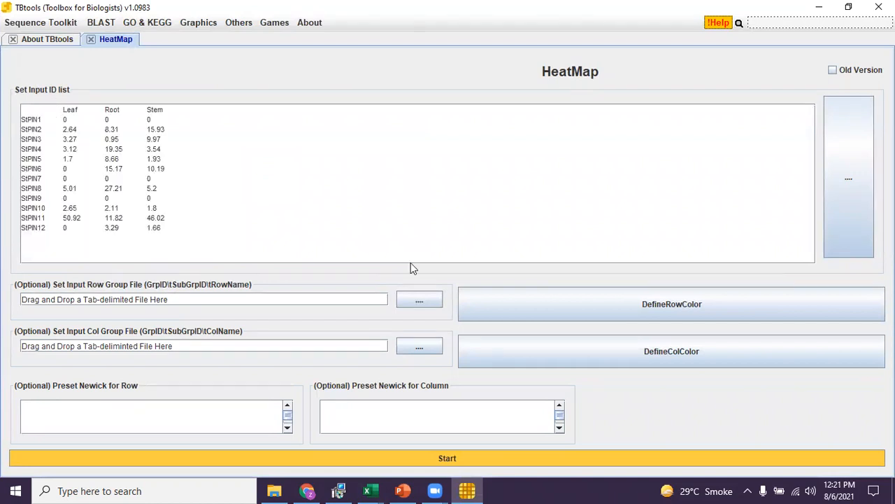
left_click(463, 461)
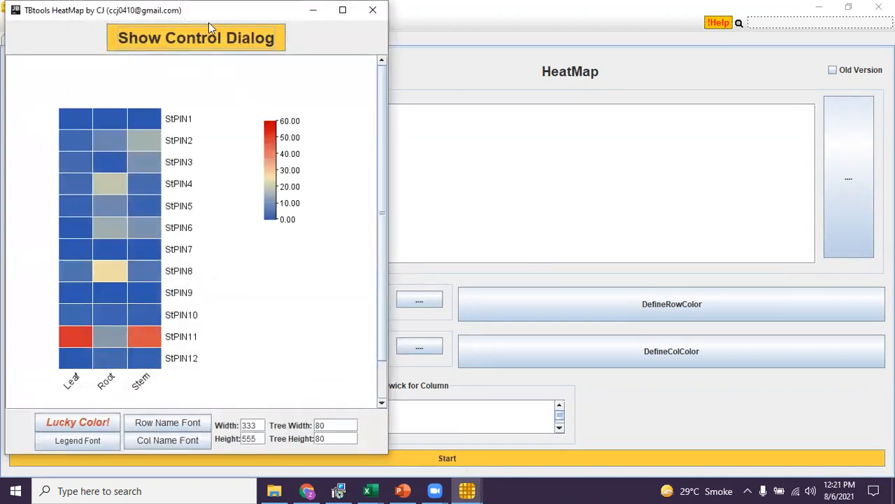
Maximize the heatmap viewer window.
left_click_drag(208, 15, 219, 37)
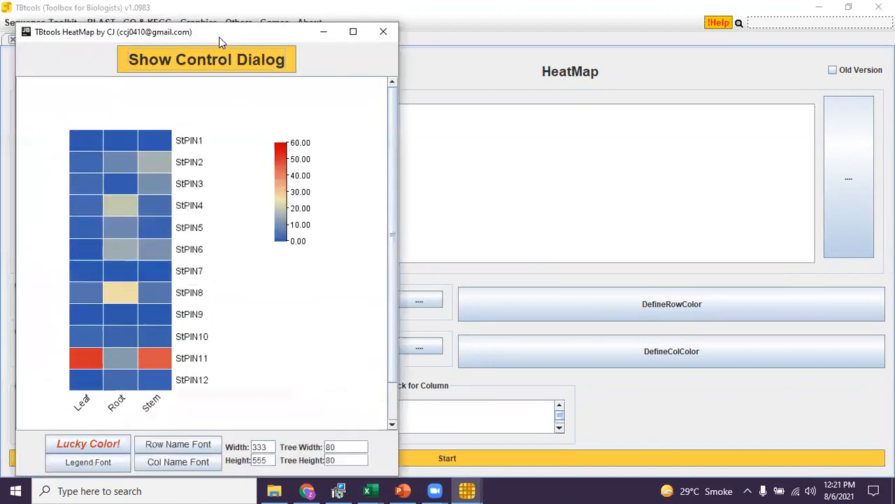
left_click(353, 32)
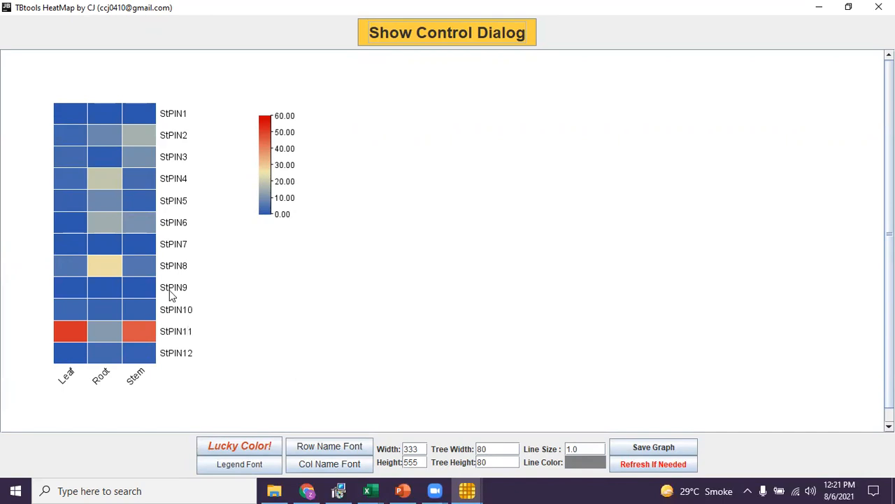
Cycle through random Lucky Color schemes for the heatmap.
left_click(218, 447)
left_click(218, 448)
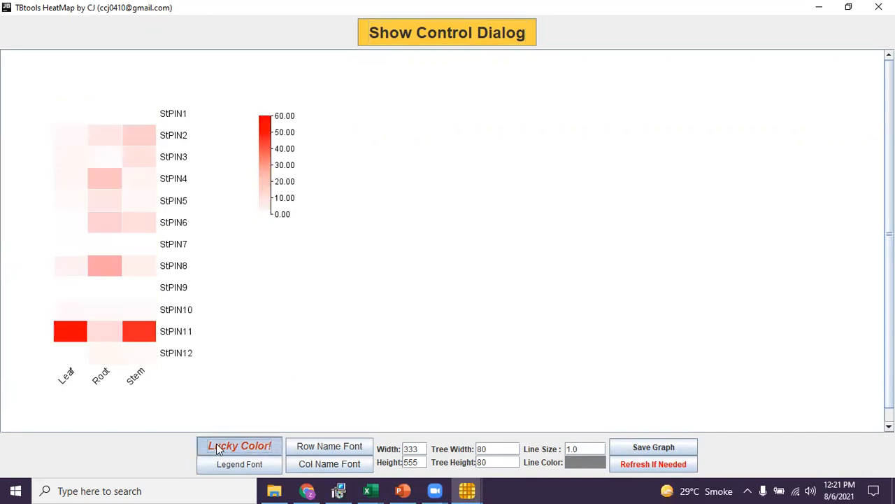
left_click(218, 448)
left_click(218, 448)
left_click(219, 448)
left_click(219, 448)
left_click(218, 448)
left_click(218, 448)
left_click(218, 447)
left_click(218, 448)
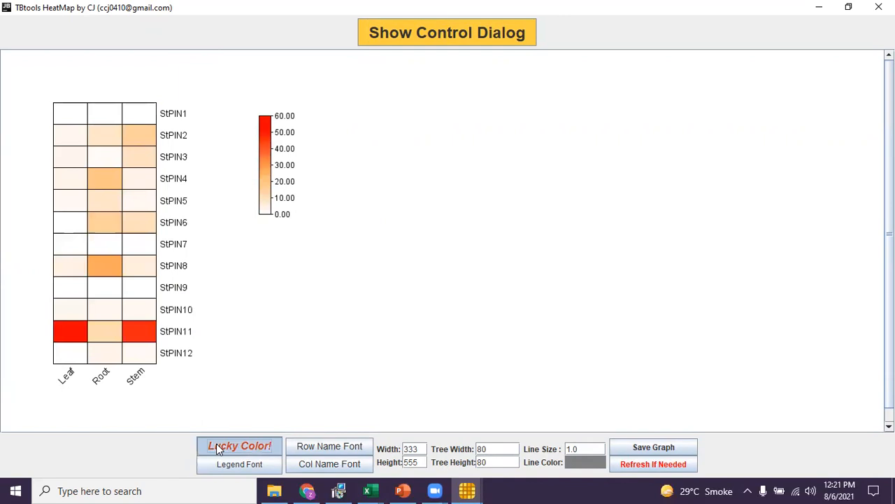
left_click(218, 448)
left_click(218, 447)
left_click(219, 447)
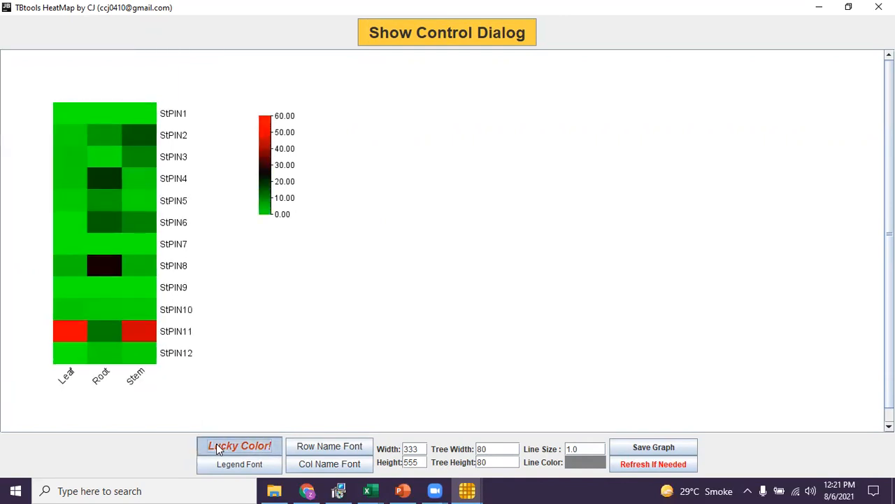
left_click(218, 447)
left_click(219, 447)
left_click(218, 447)
left_click(218, 448)
left_click(218, 447)
left_click(218, 448)
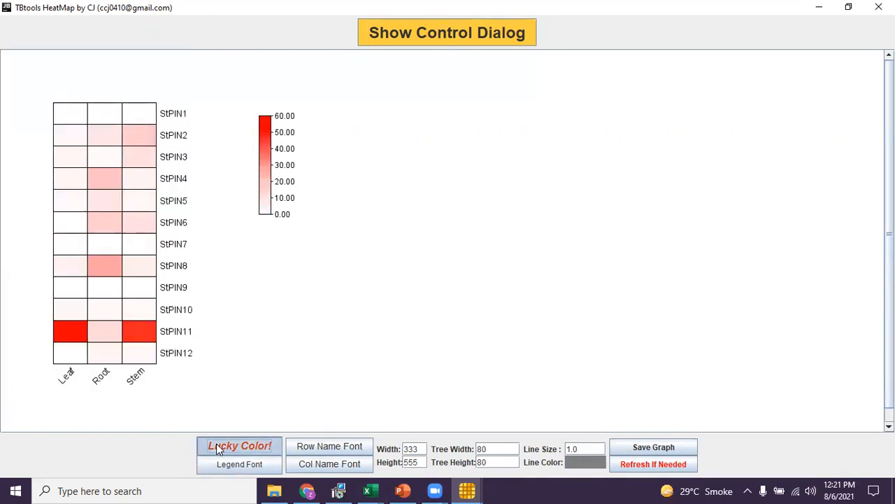
left_click(219, 447)
left_click(219, 448)
left_click(218, 447)
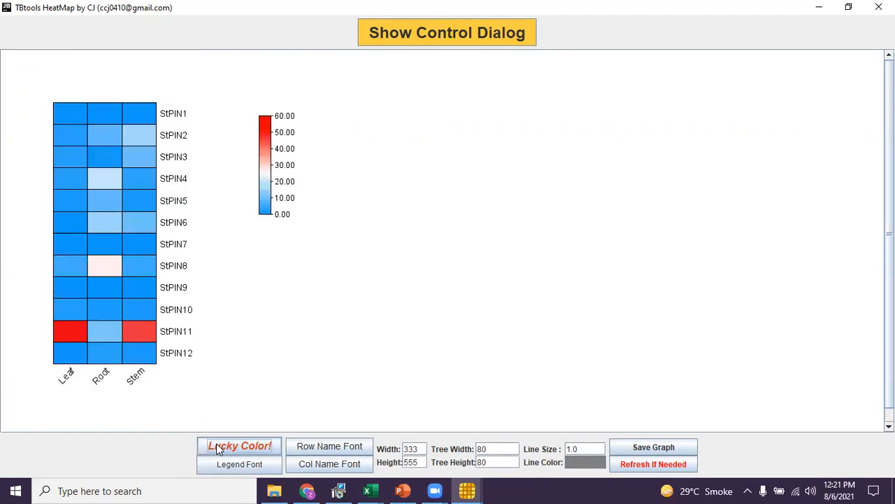
left_click(218, 447)
left_click(219, 447)
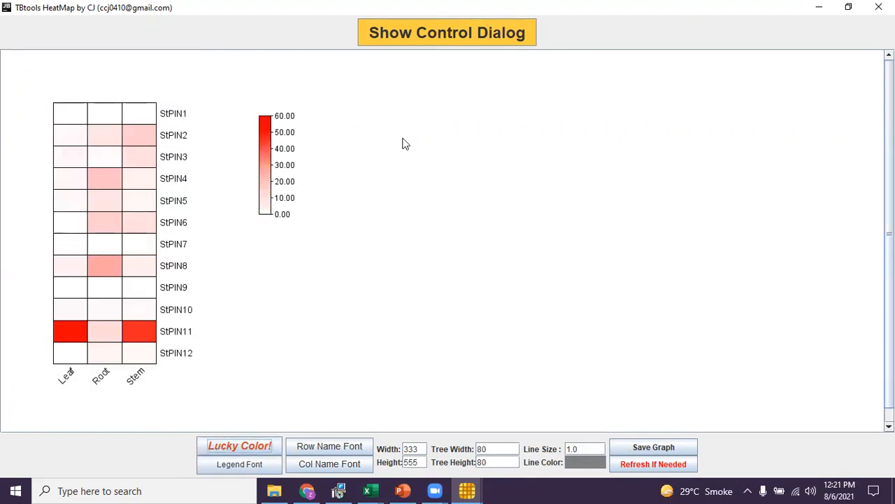
left_click(491, 35)
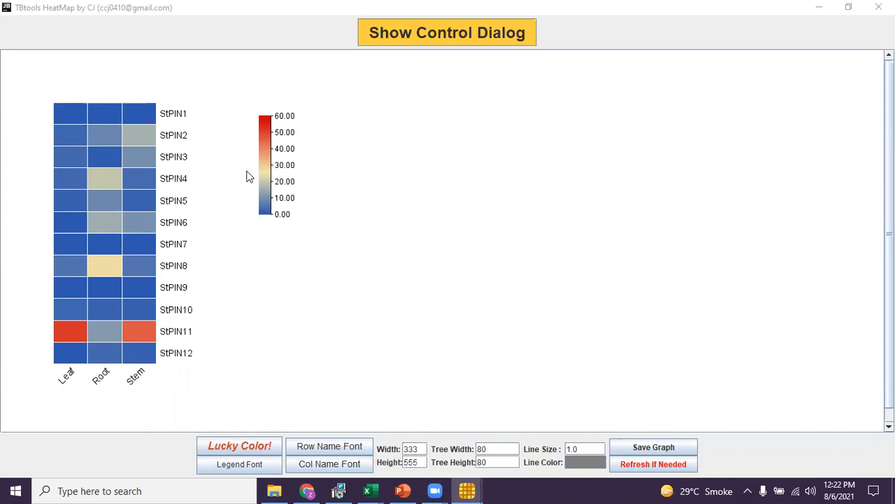
left_click(213, 462)
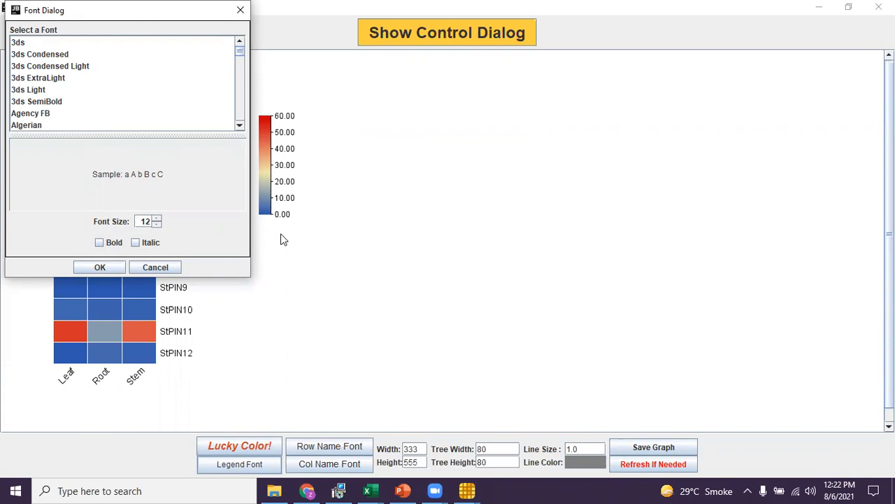
left_click(176, 268)
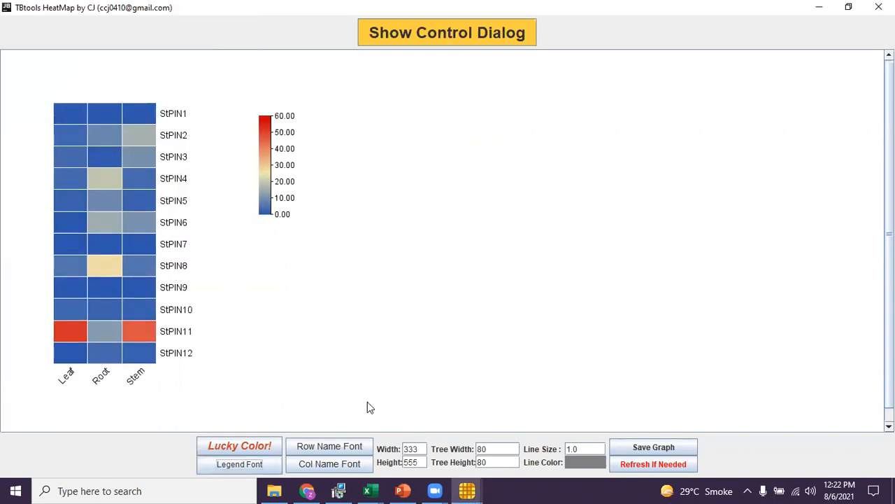
left_click(335, 446)
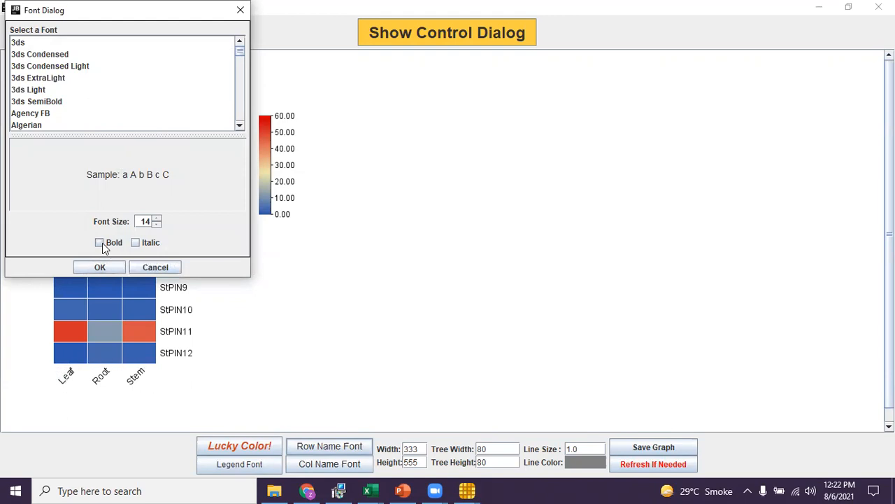
left_click(172, 266)
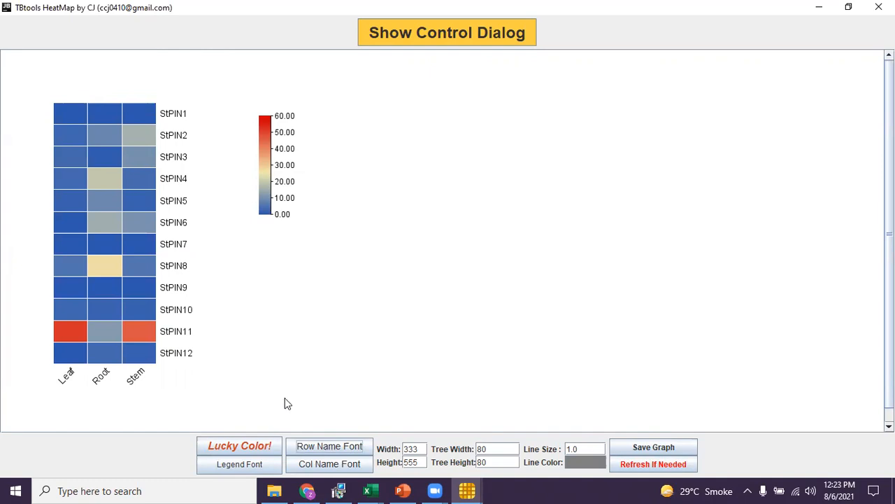
Set the column name font to italic.
left_click(301, 467)
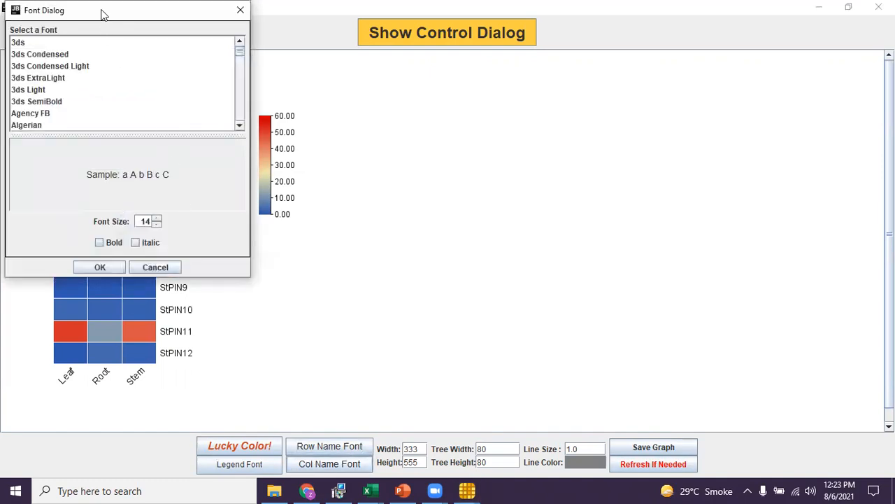
left_click_drag(101, 14, 490, 77)
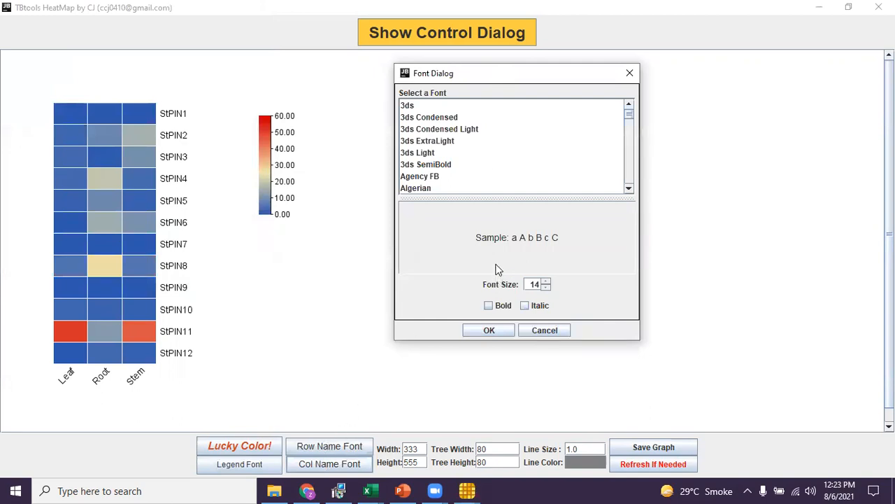
left_click(524, 305)
left_click(489, 330)
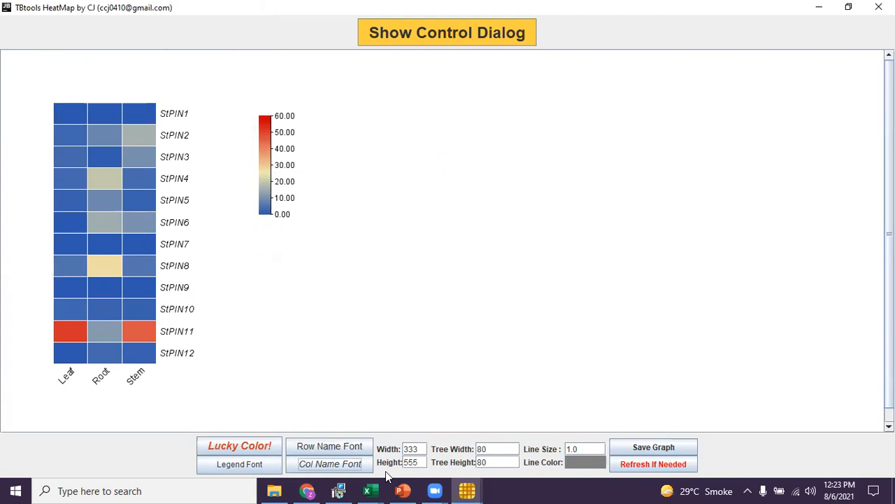
Set the heatmap height to 450 and move the color legend beside the heatmap.
left_click_drag(419, 466, 403, 462)
type("450")
key("Return")
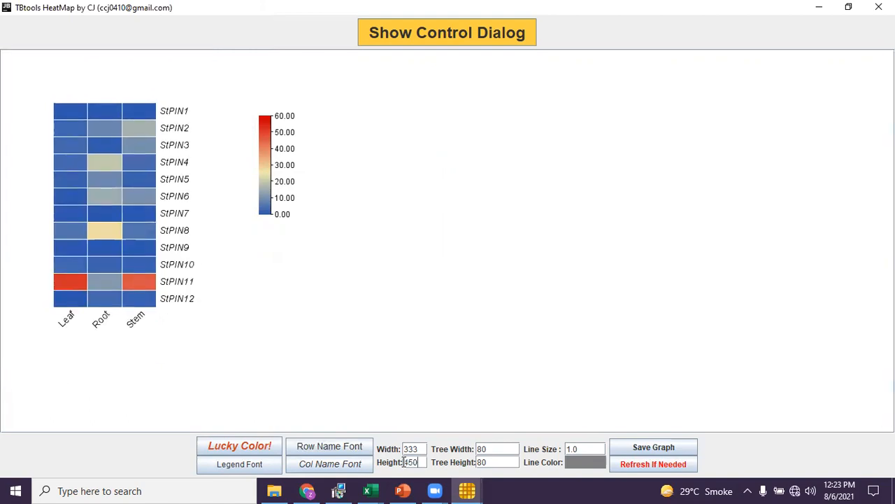
left_click_drag(263, 189, 201, 184)
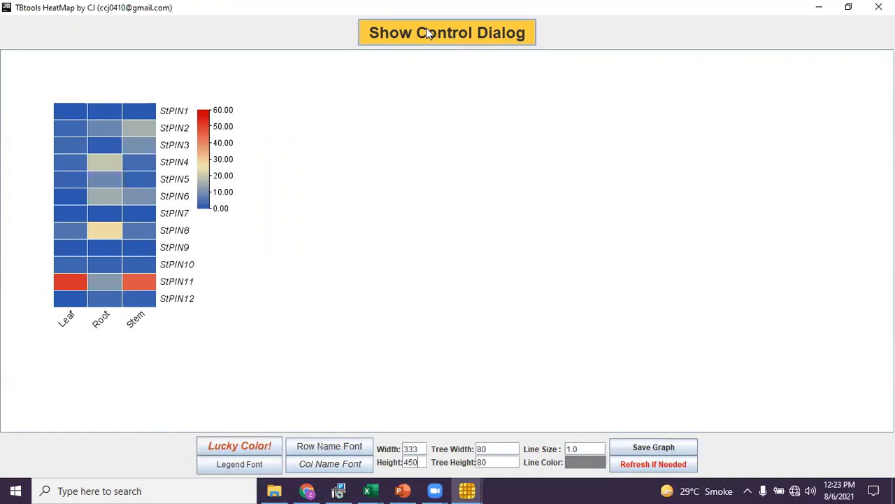
Enable Log Scale in the control dialog and move the color legend back beside the heatmap.
left_click(469, 40)
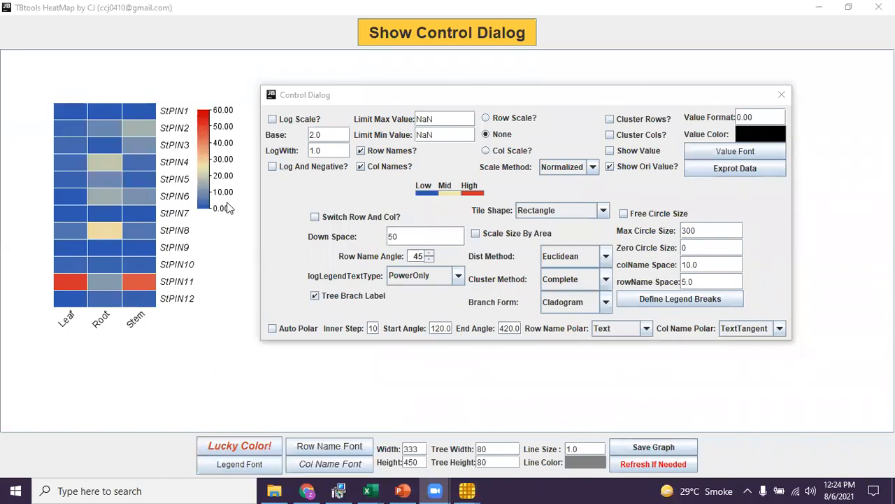
left_click(272, 119)
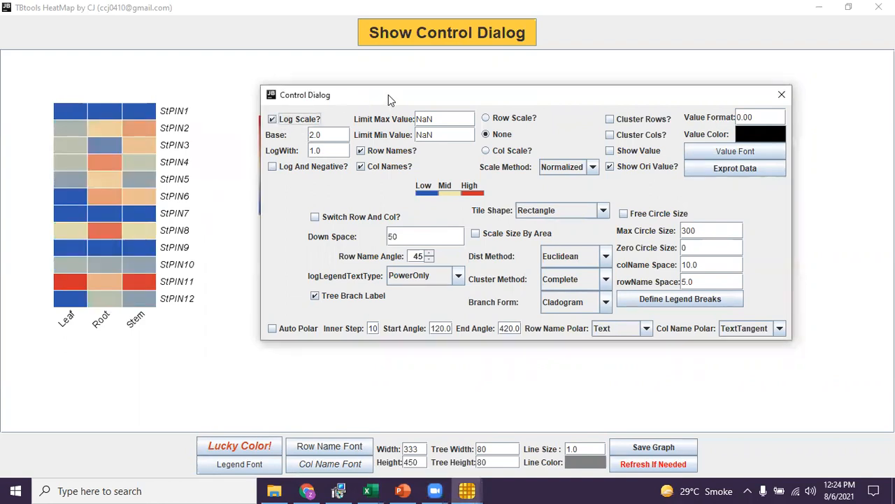
left_click_drag(388, 94, 448, 102)
left_click_drag(271, 136, 207, 137)
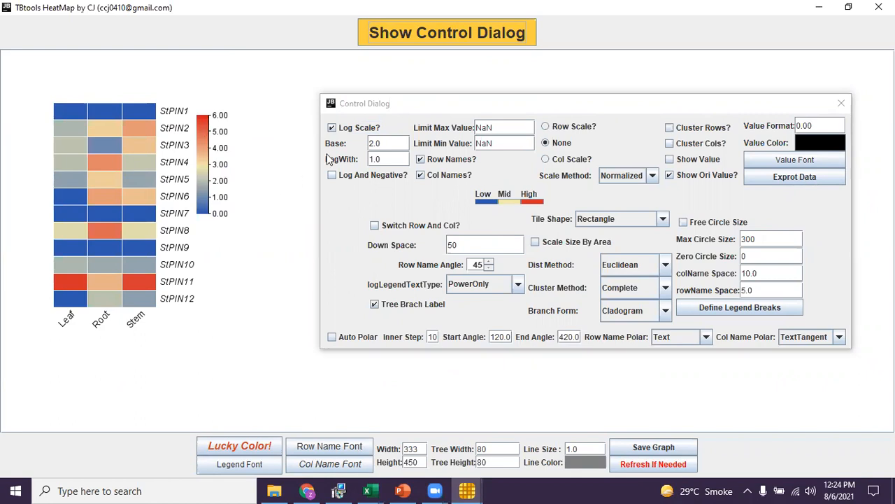
left_click(332, 128)
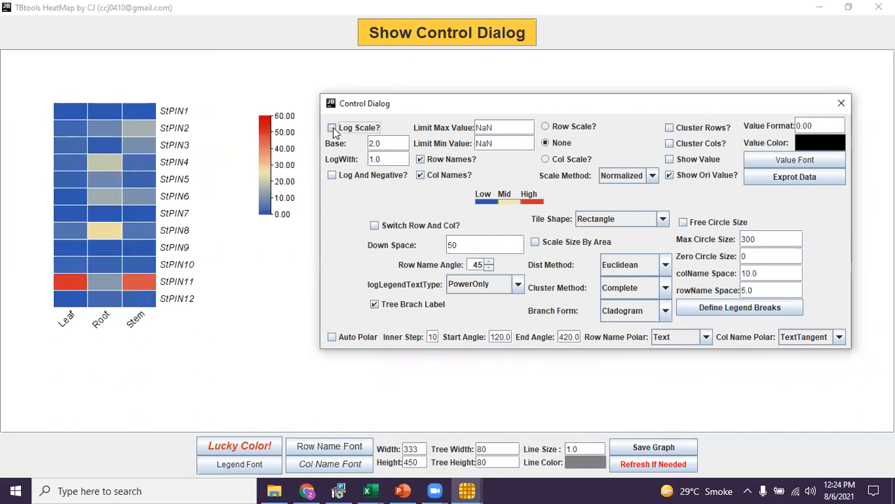
left_click(332, 128)
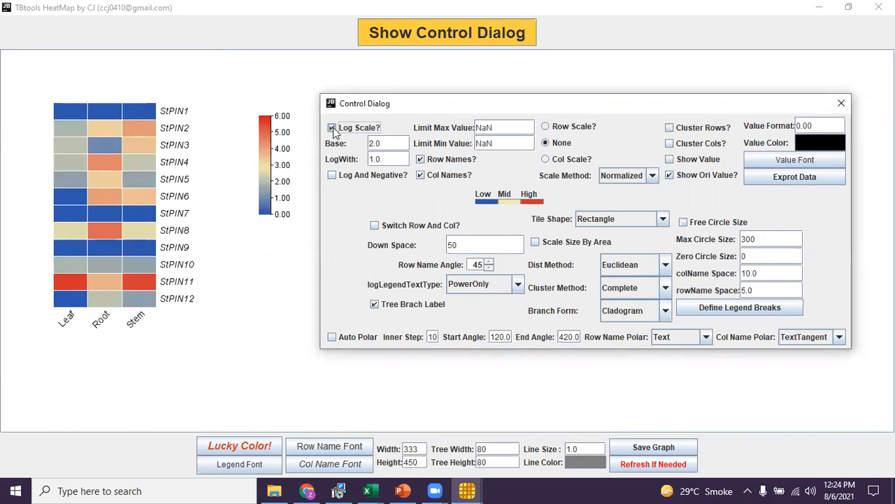
left_click_drag(258, 149, 203, 145)
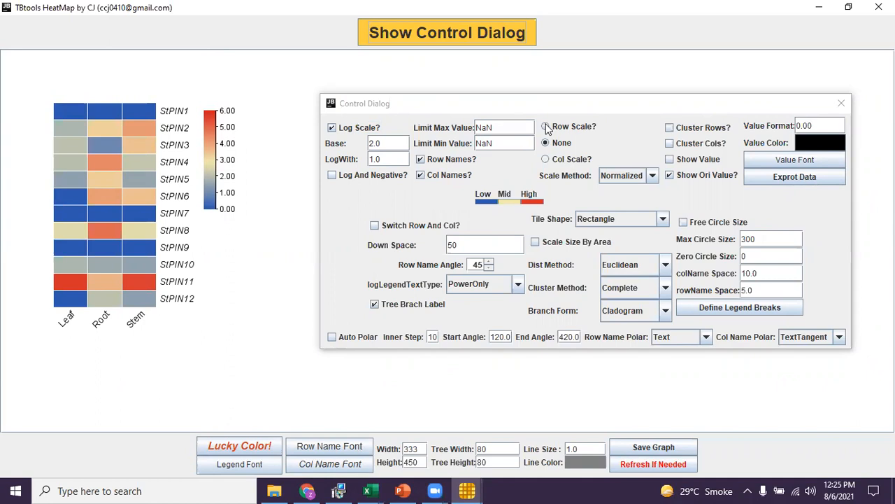
Turn on row and column clustering and show the values inside the heatmap cells.
left_click(670, 129)
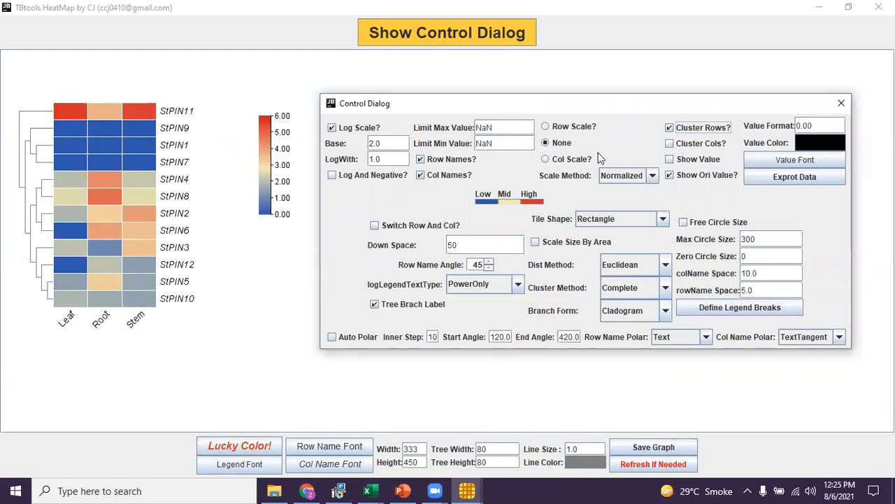
left_click(670, 144)
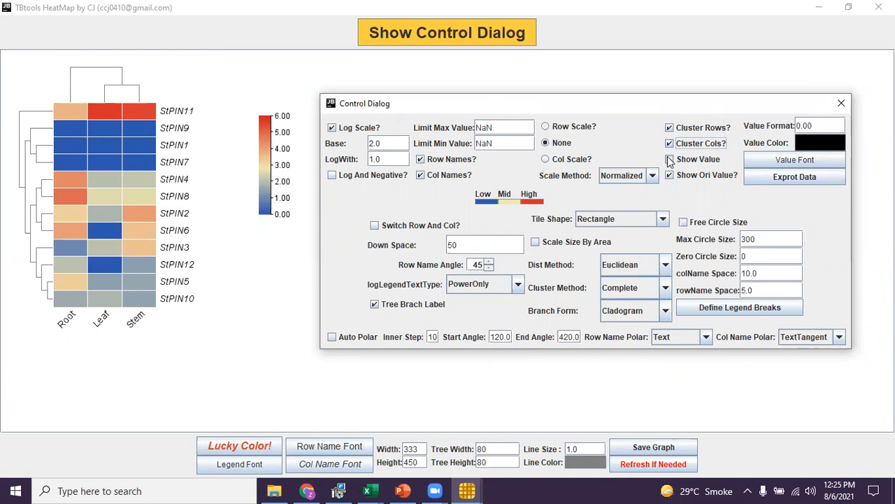
left_click(669, 160)
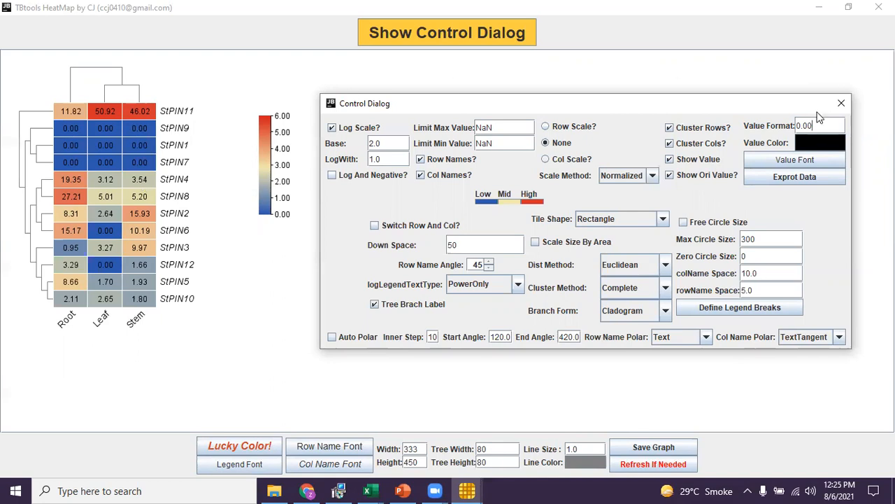
Change the value format to 0, then restore it to 0.00.
key("BackSpace")
key("BackSpace")
key("BackSpace")
key("Return")
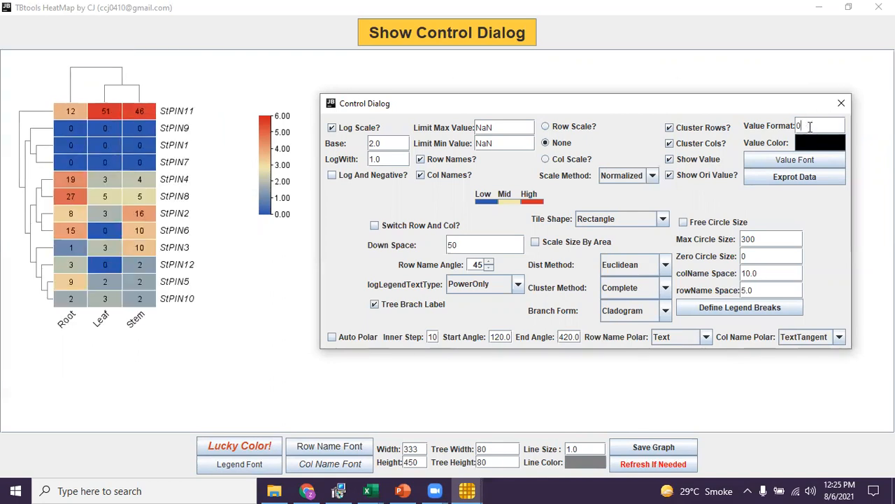
type(".00")
key("Return")
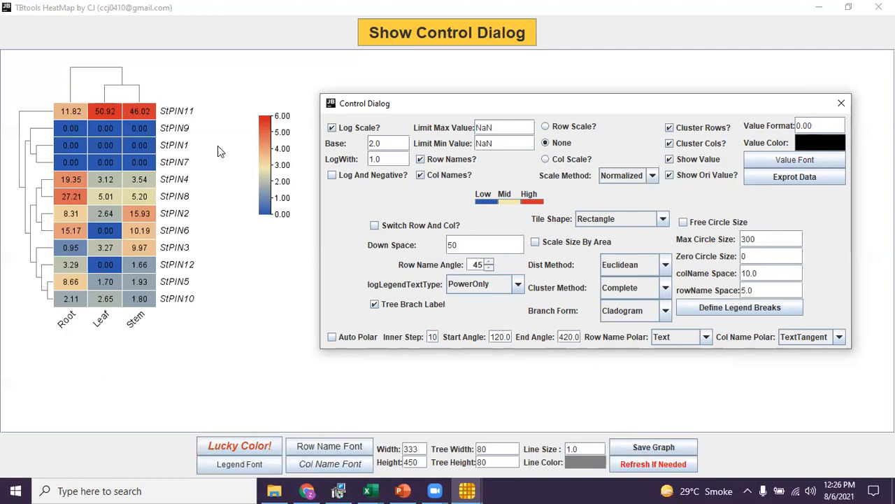
Switch the tile shape to RoundRectangle, then back to Rectangle.
left_click(661, 221)
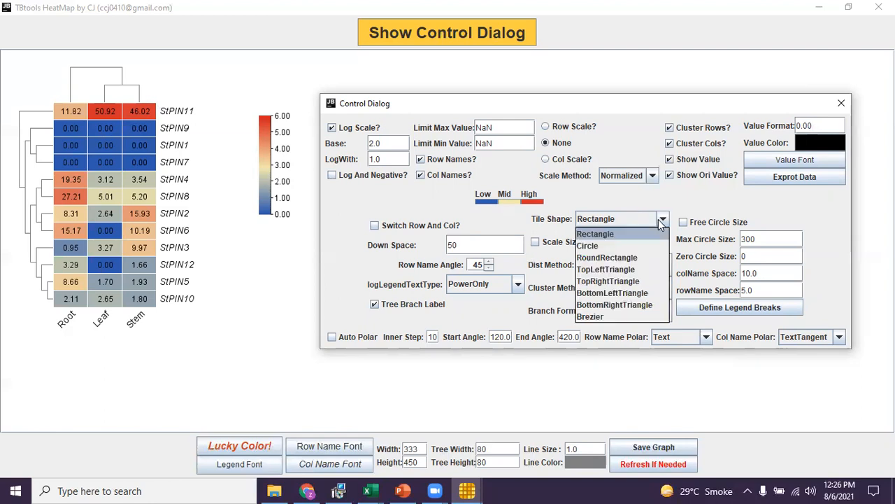
left_click(638, 257)
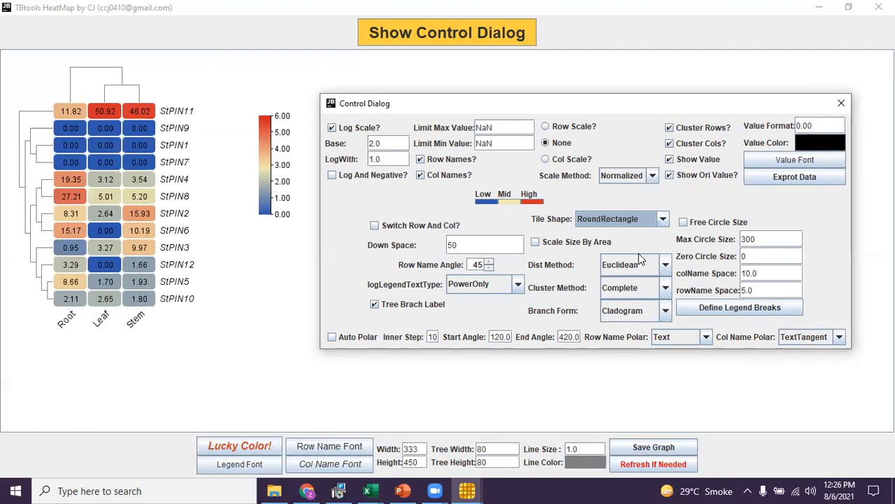
left_click(664, 221)
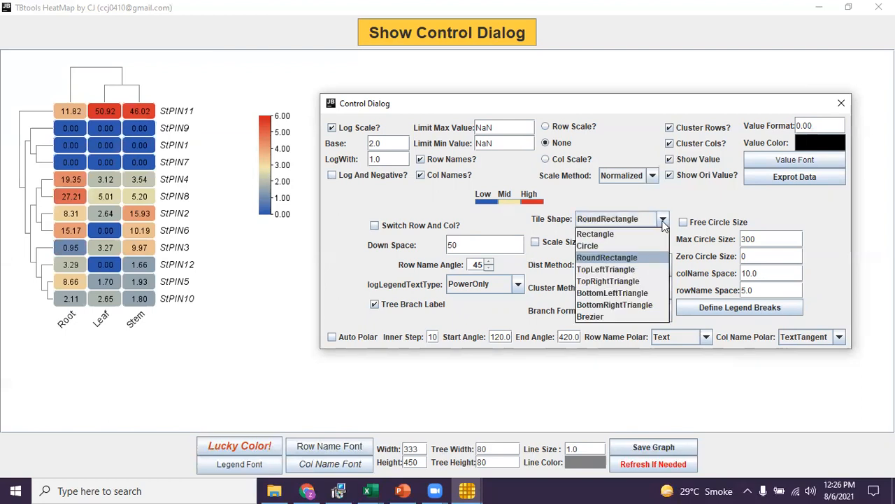
left_click(653, 231)
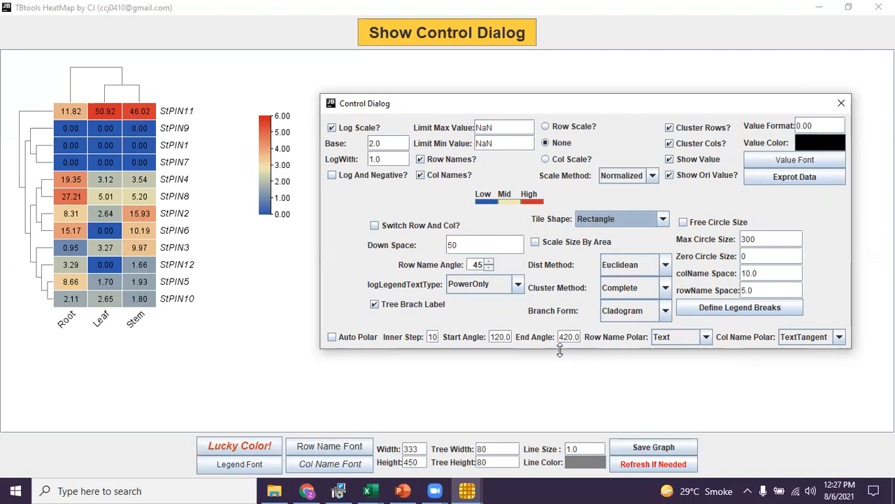
Enlarge the control dialog to examine its full set of legend and color options, then close it.
left_click_drag(560, 350, 559, 457)
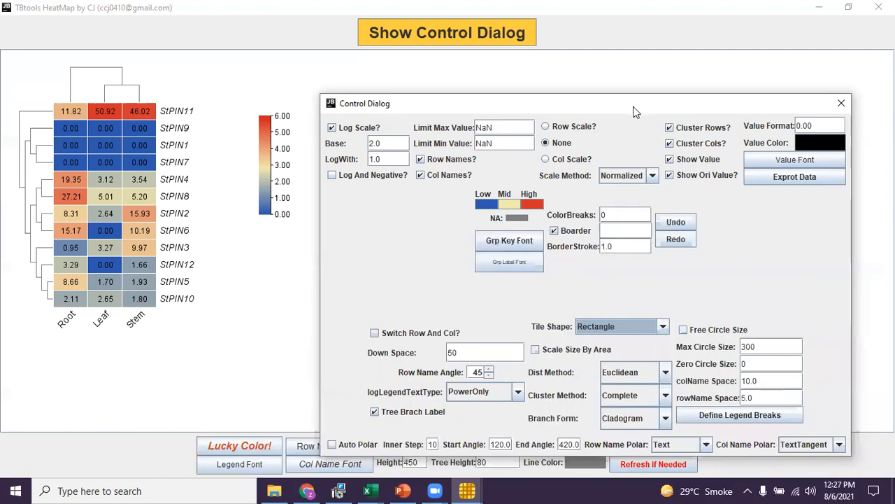
left_click_drag(631, 104, 396, 81)
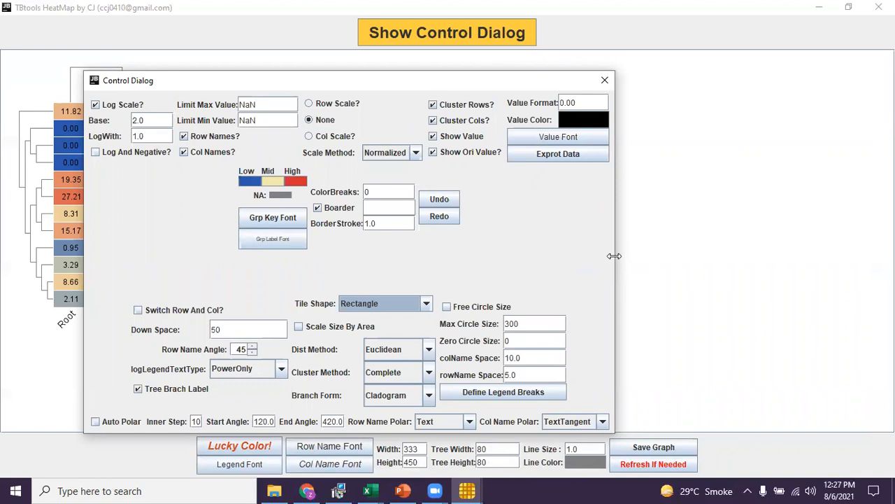
left_click_drag(615, 256, 853, 256)
left_click_drag(740, 83, 735, 24)
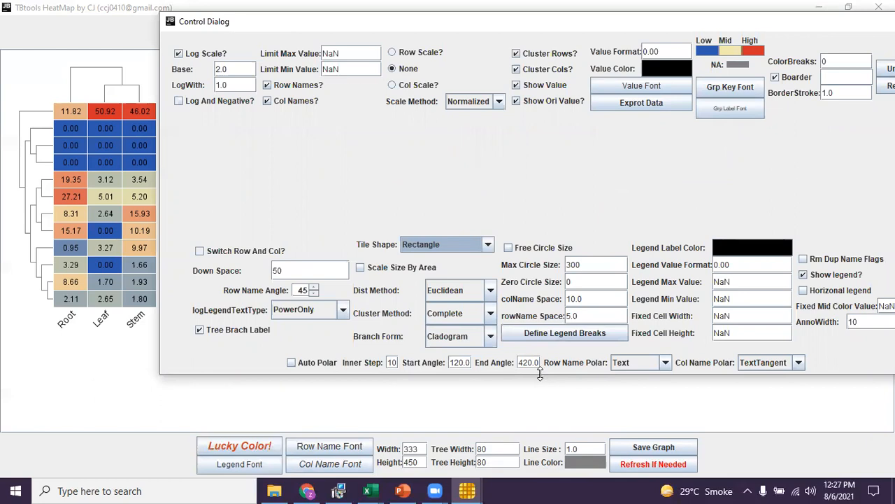
left_click_drag(539, 374, 546, 269)
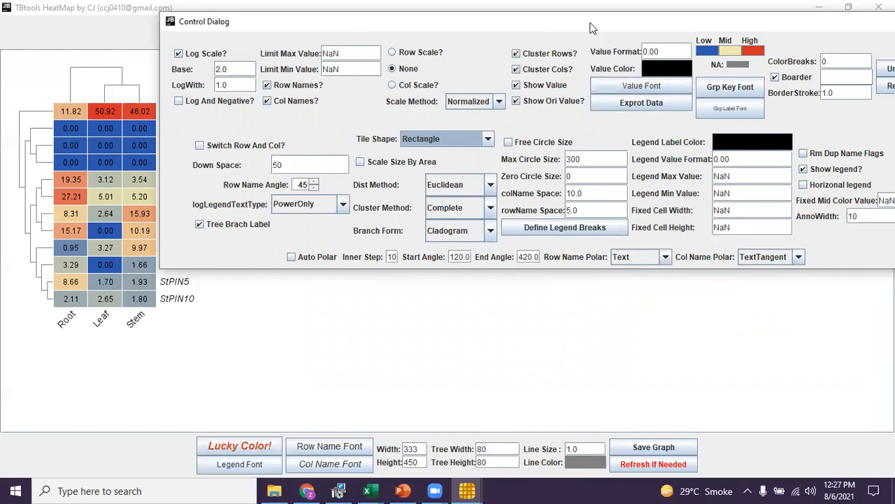
left_click_drag(590, 28, 590, 40)
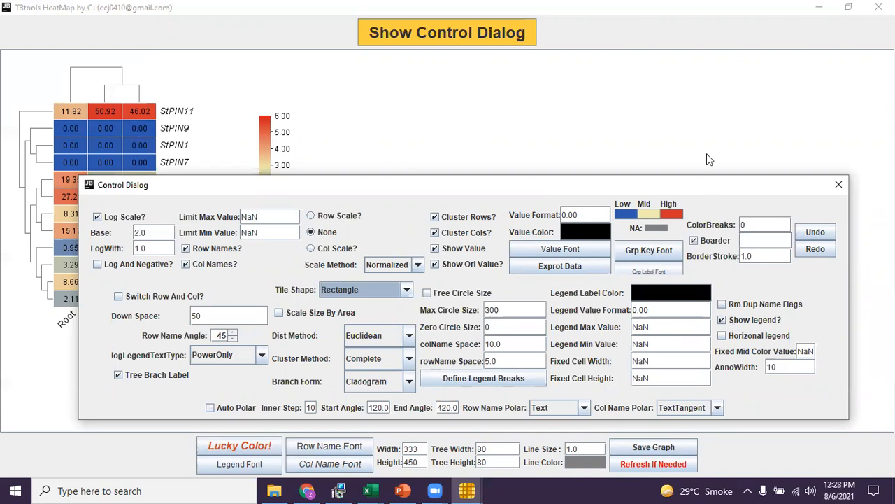
left_click_drag(709, 160, 705, 141)
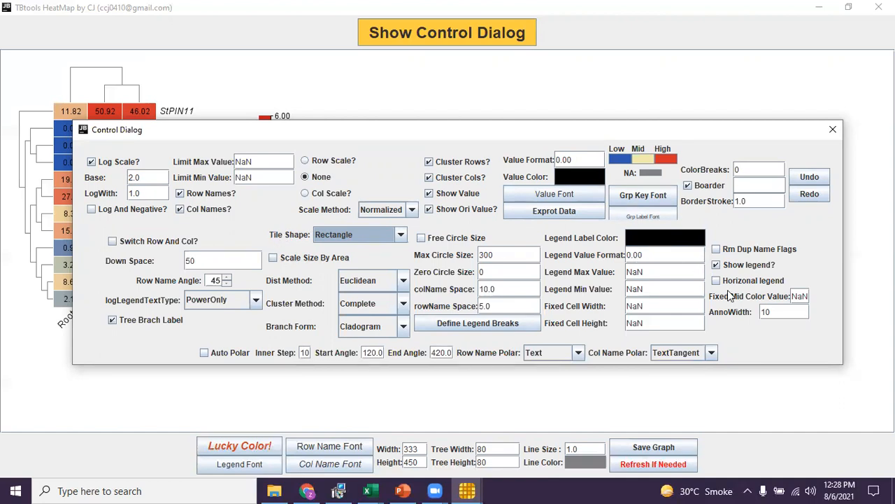
left_click(832, 129)
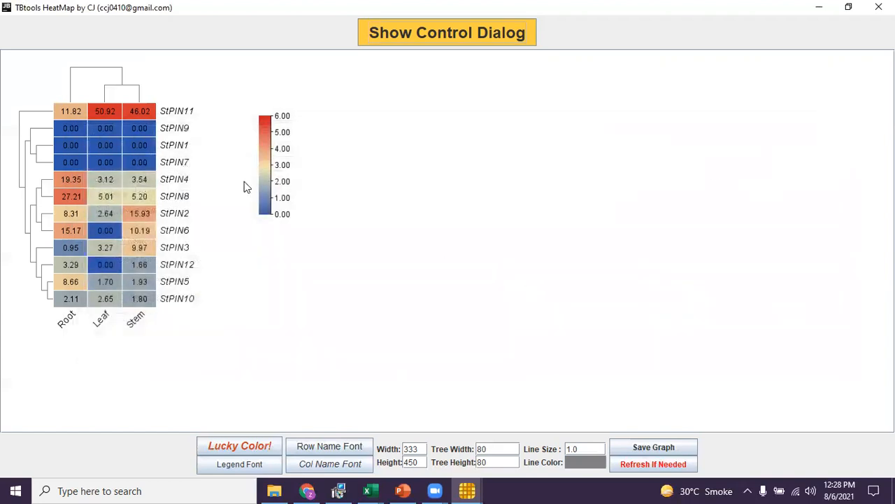
Move the color legend closer to the heatmap.
left_click_drag(267, 193, 208, 181)
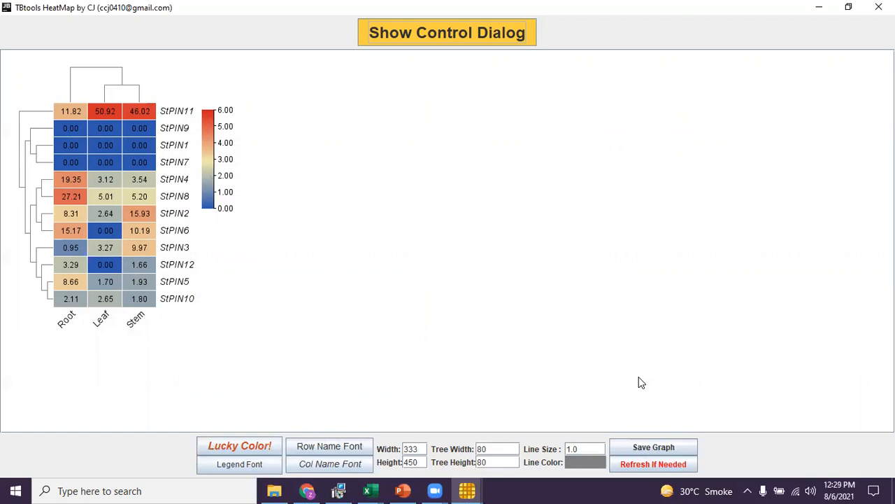
Start saving the graph and choose the .jpg (600dpi) image format.
left_click(644, 443)
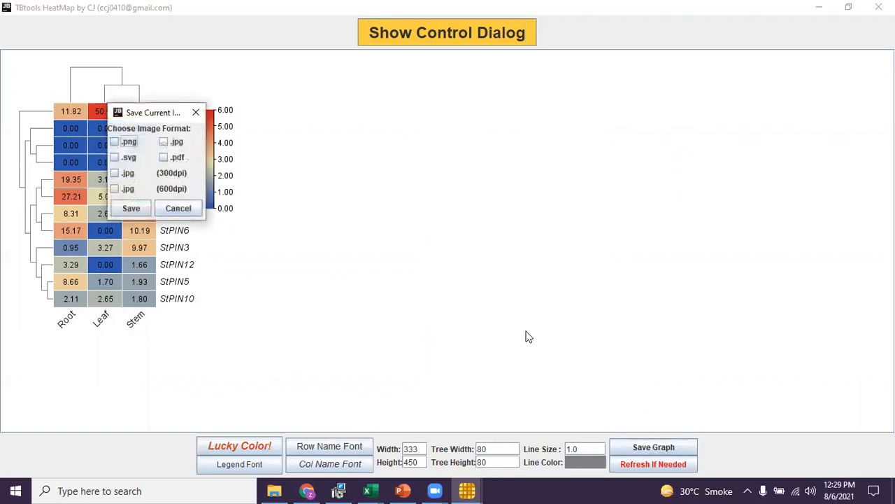
left_click(115, 189)
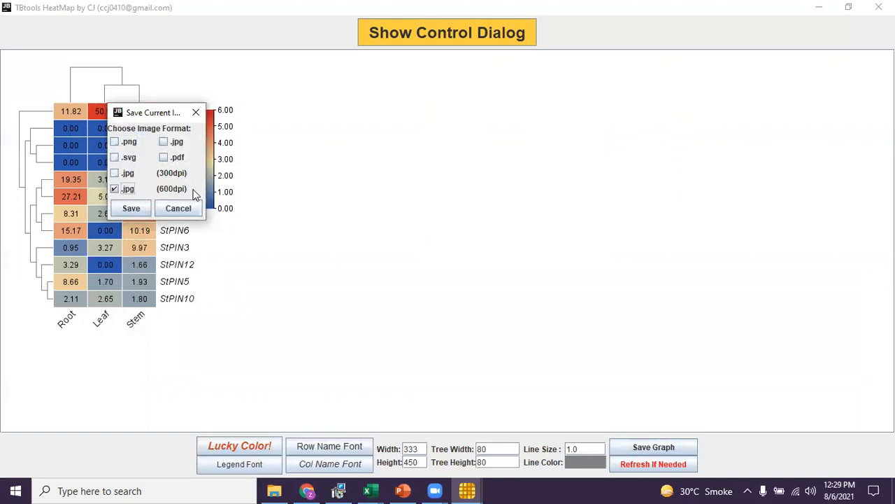
left_click(130, 209)
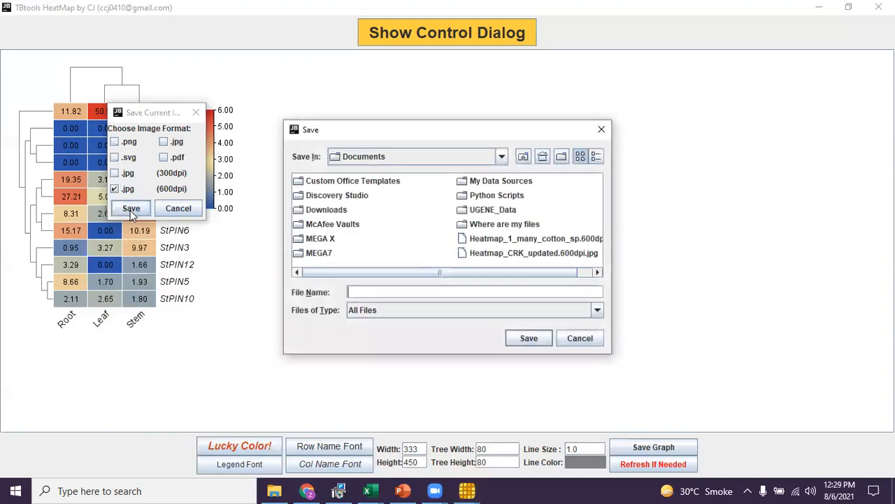
Save the image to the Desktop as Tissue_expression.
left_click(523, 156)
left_click(523, 156)
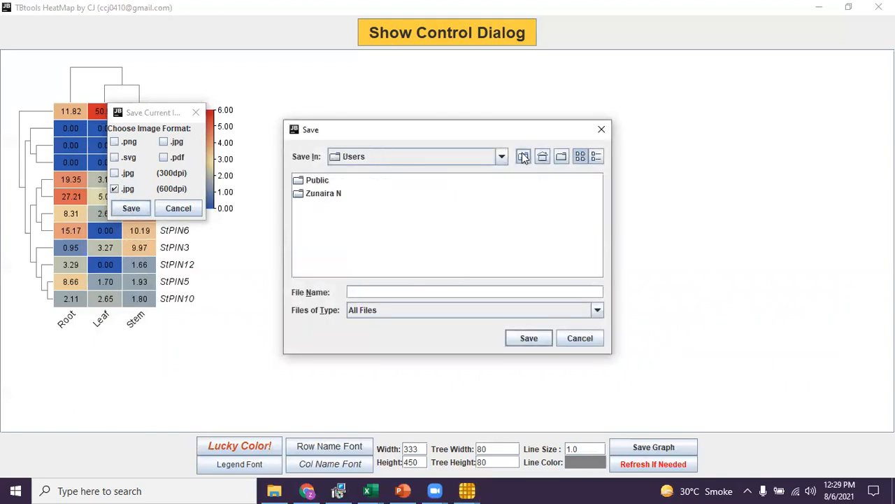
left_click(523, 156)
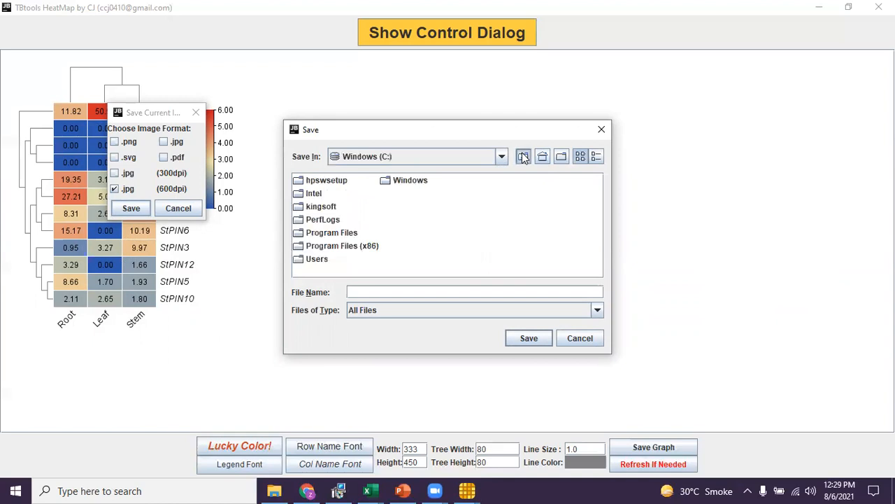
left_click(524, 156)
left_click(523, 156)
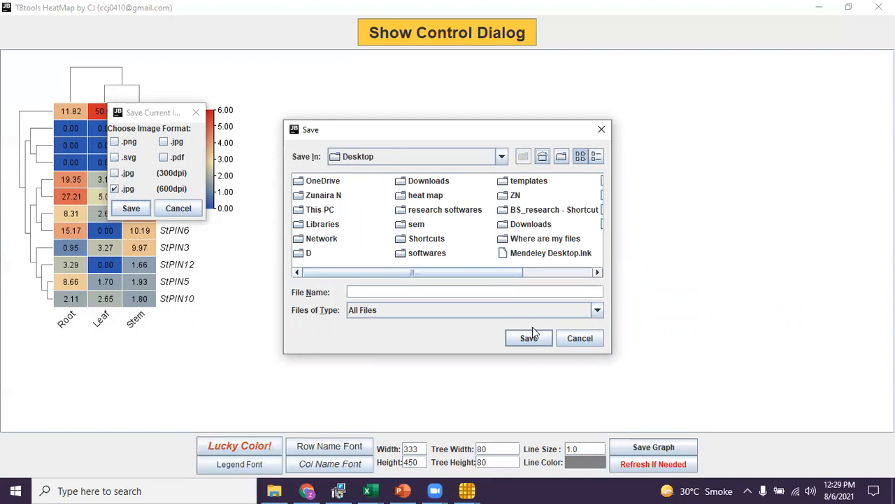
left_click(542, 342)
left_click(512, 294)
type("Tissue_expression")
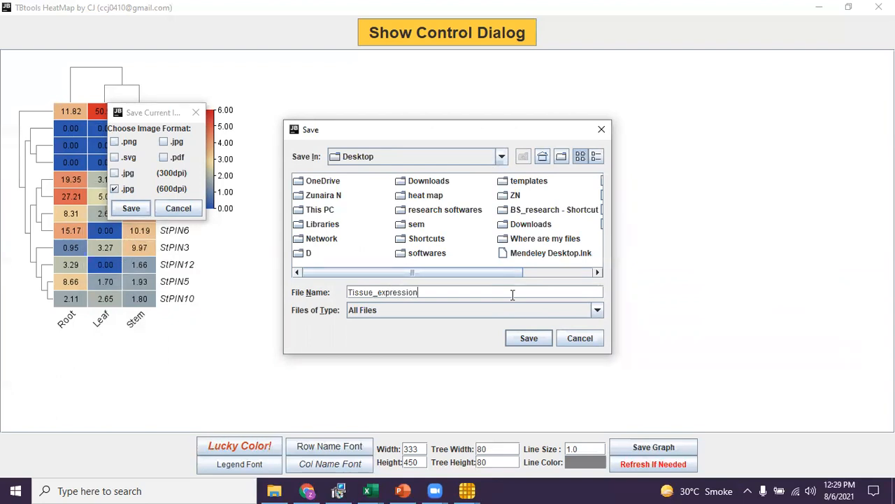
left_click(528, 339)
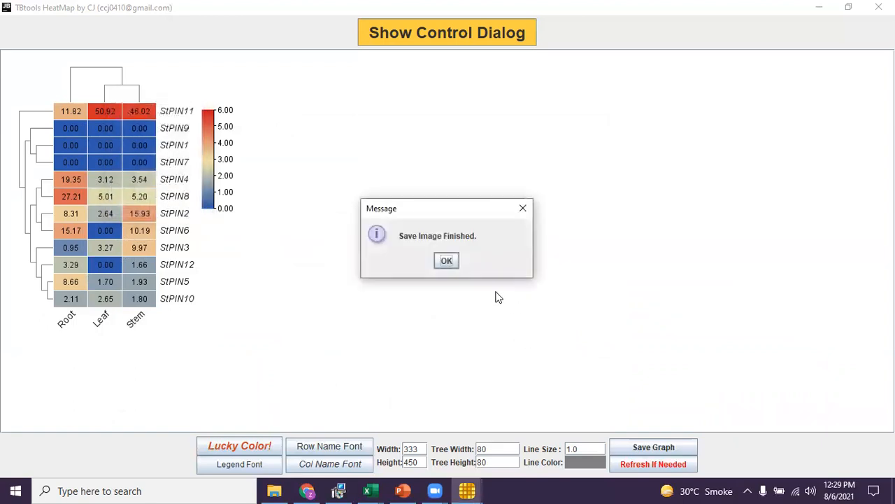
left_click(449, 260)
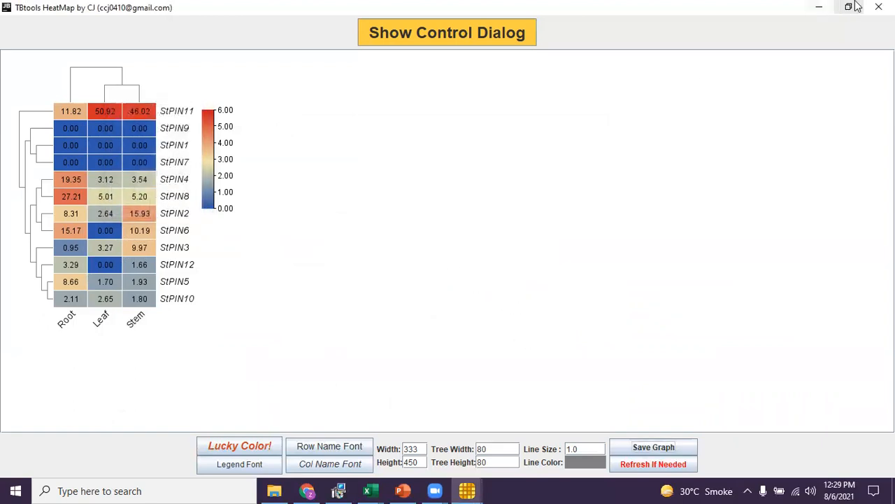
Minimize TBtools and open the saved Tissue_expression image from the desktop to view it, then close it.
left_click(823, 7)
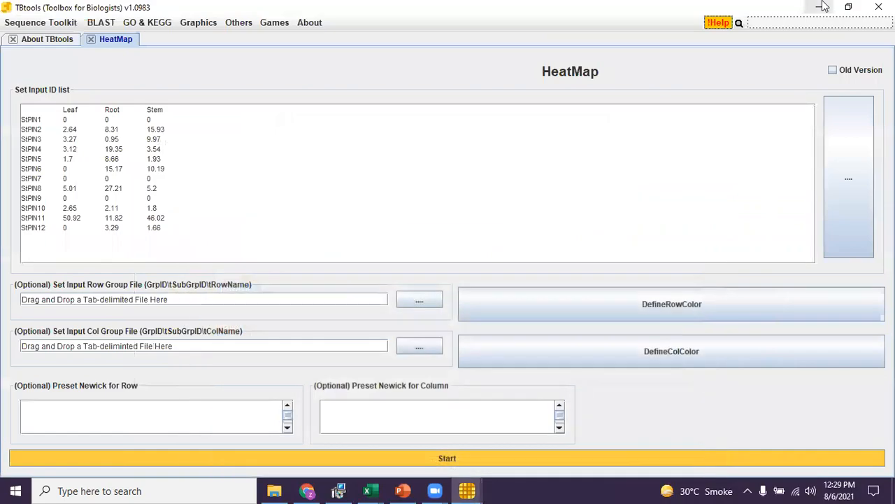
left_click(822, 6)
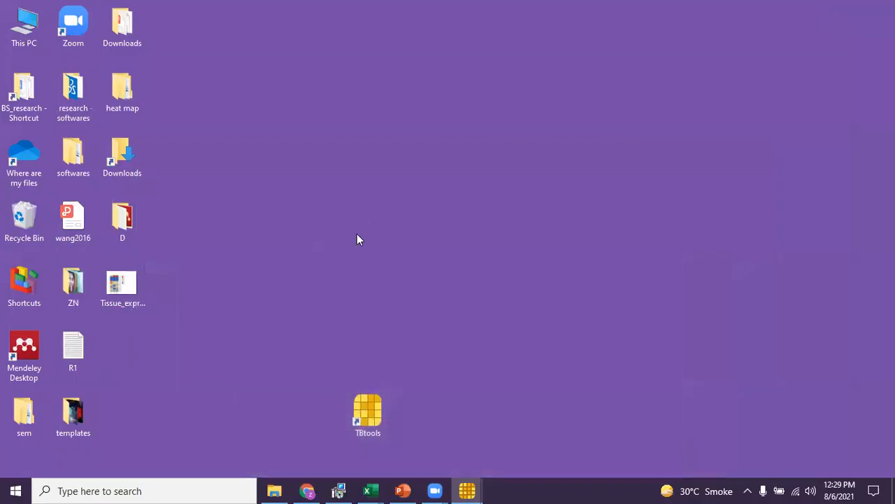
double_click(114, 300)
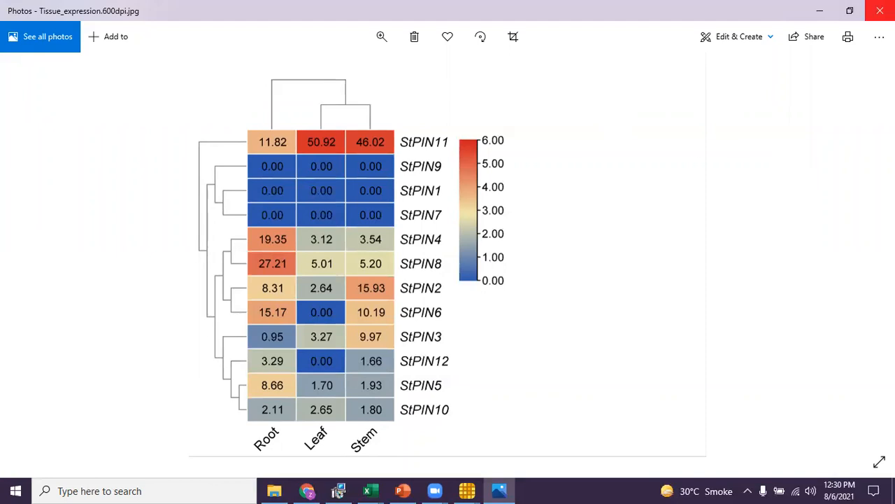
left_click(880, 10)
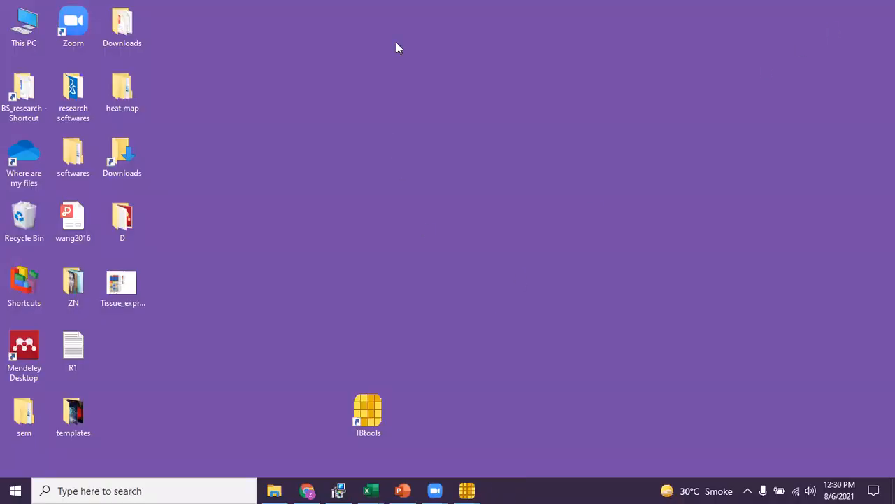